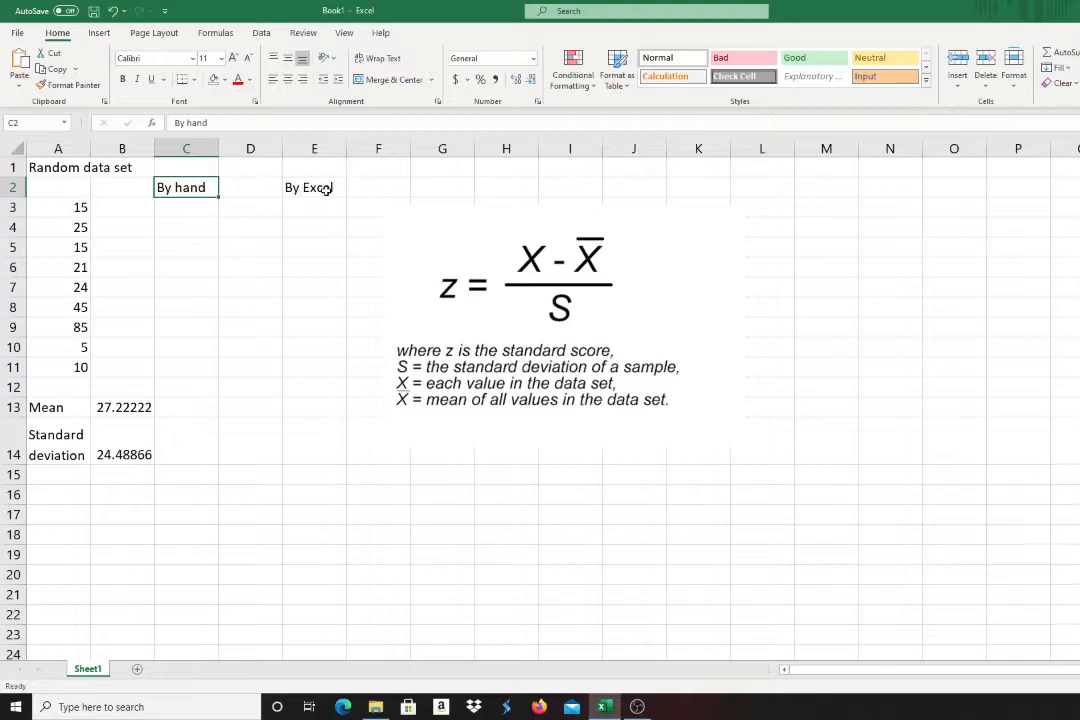
{"action": "left_click", "coordinate": [326, 188]}
{"action": "left_click", "coordinate": [325, 209]}
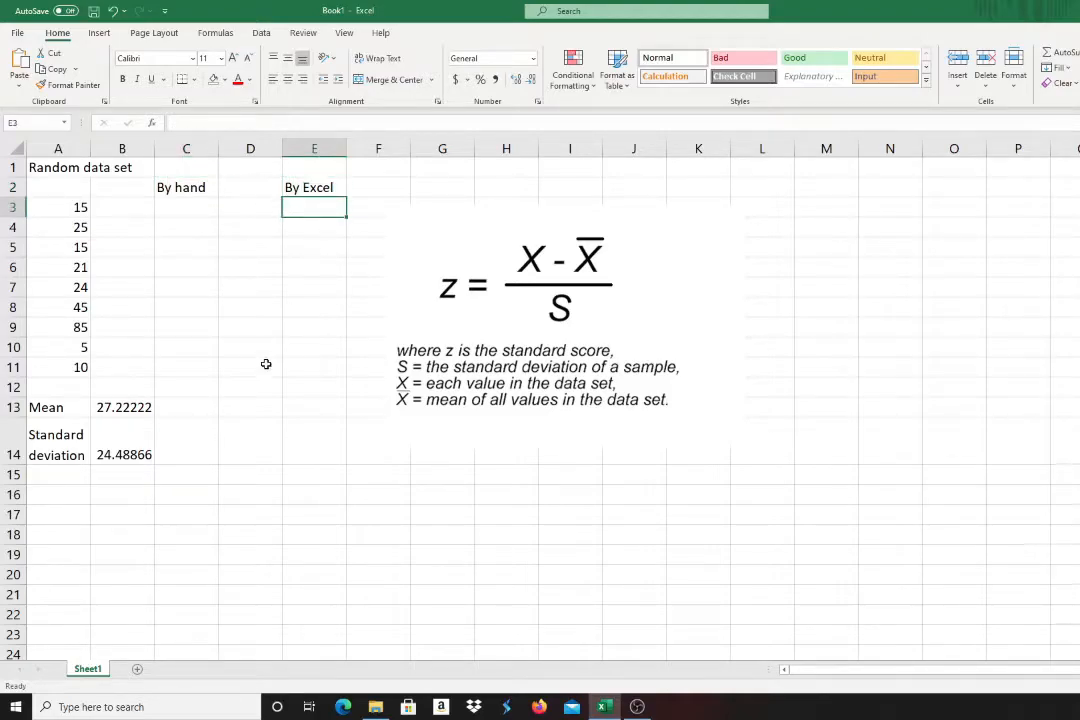
{"action": "left_click", "coordinate": [620, 320]}
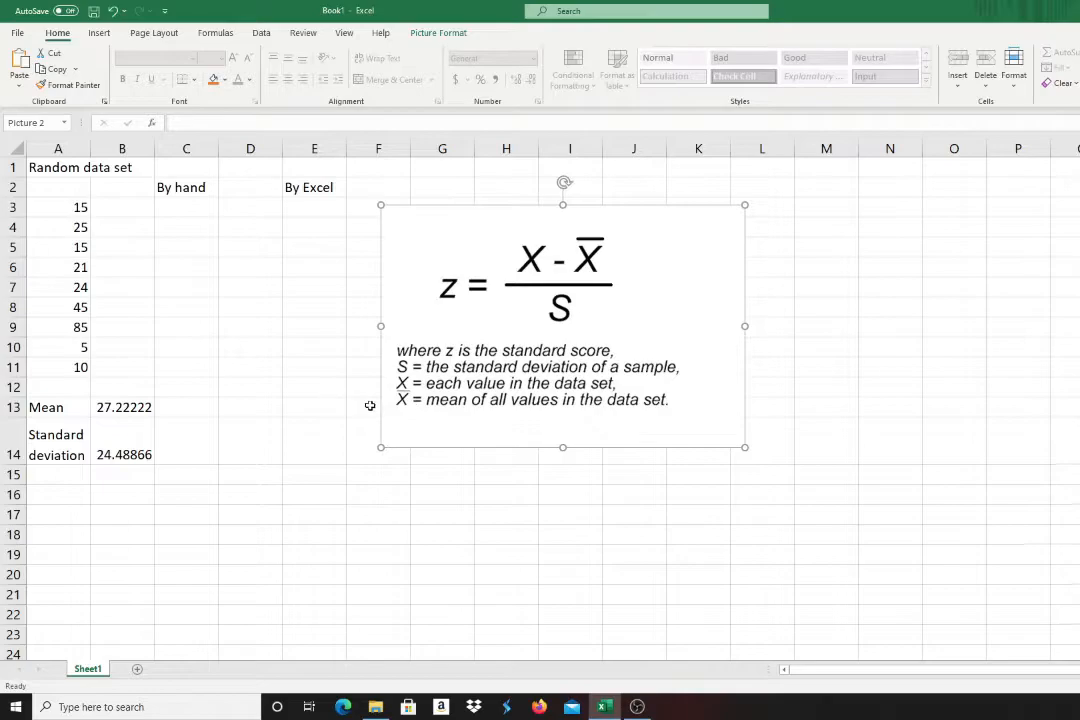
- Highlight the data value in cell A6 with a yellow fill
{"action": "left_click", "coordinate": [67, 268]}
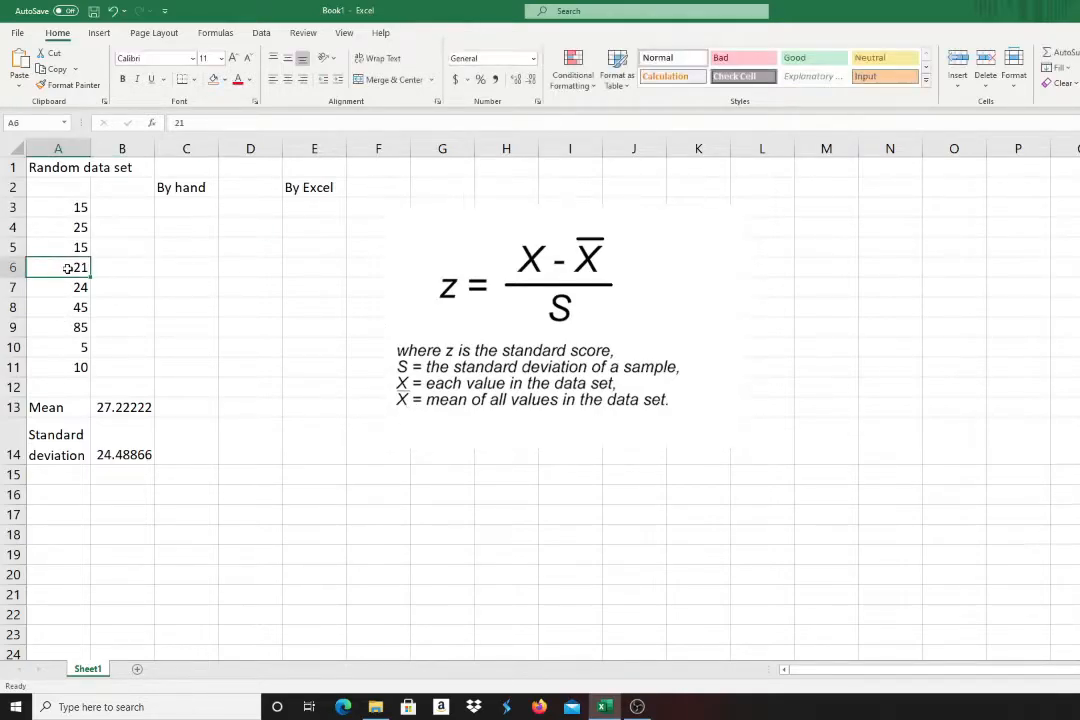
{"action": "left_click", "coordinate": [225, 80]}
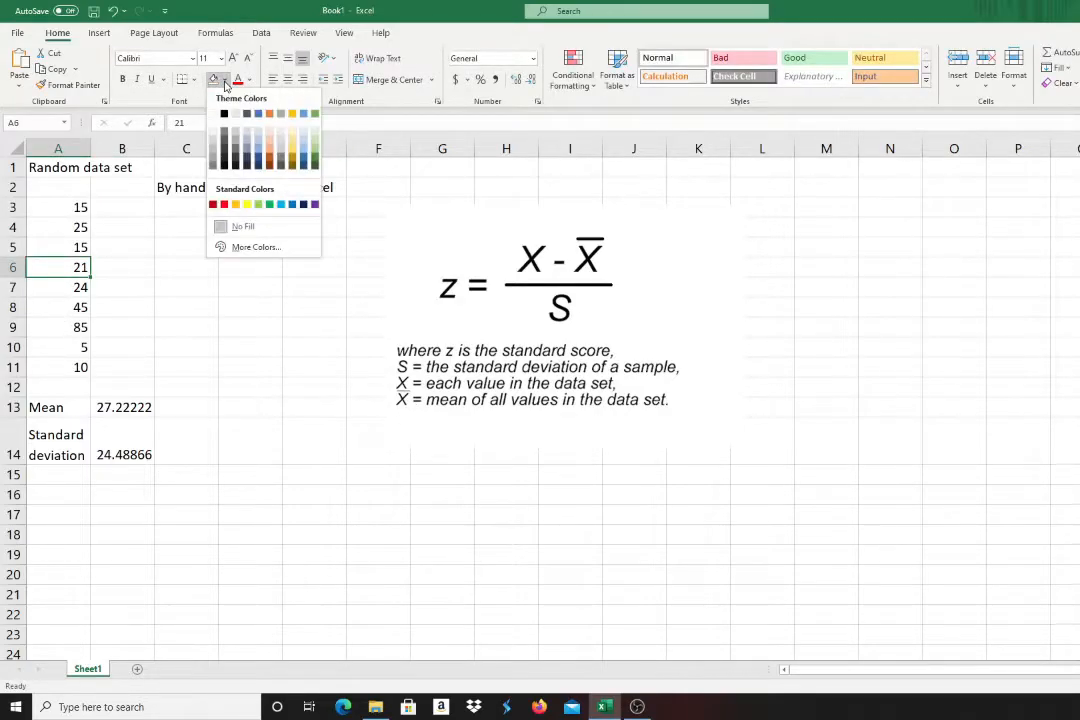
{"action": "left_click", "coordinate": [247, 204]}
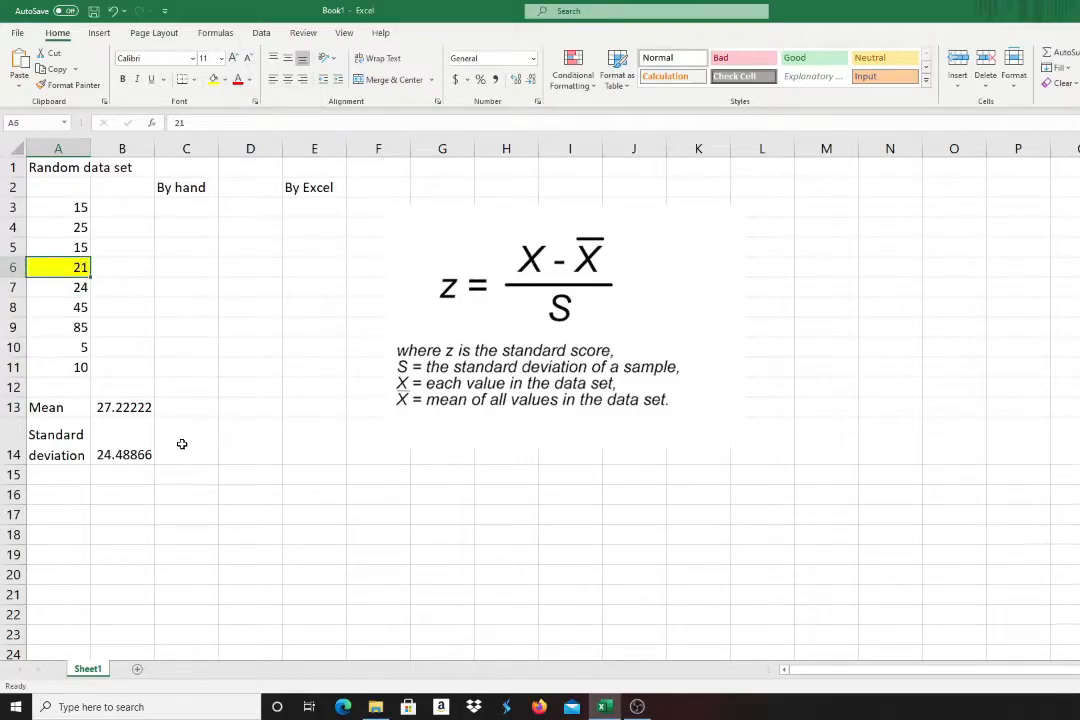
- Calculate the z-score of A6 manually in C3 under "By hand" with the formula =(A6-B13)/B14
{"action": "left_click", "coordinate": [200, 214]}
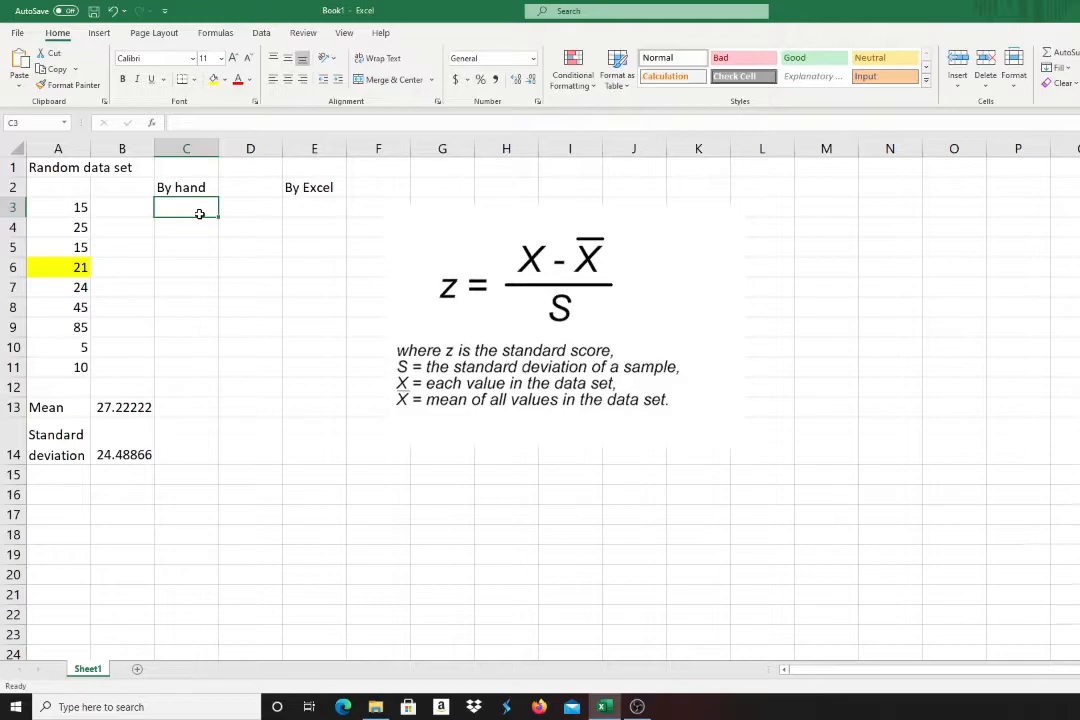
{"action": "type", "text": "="}
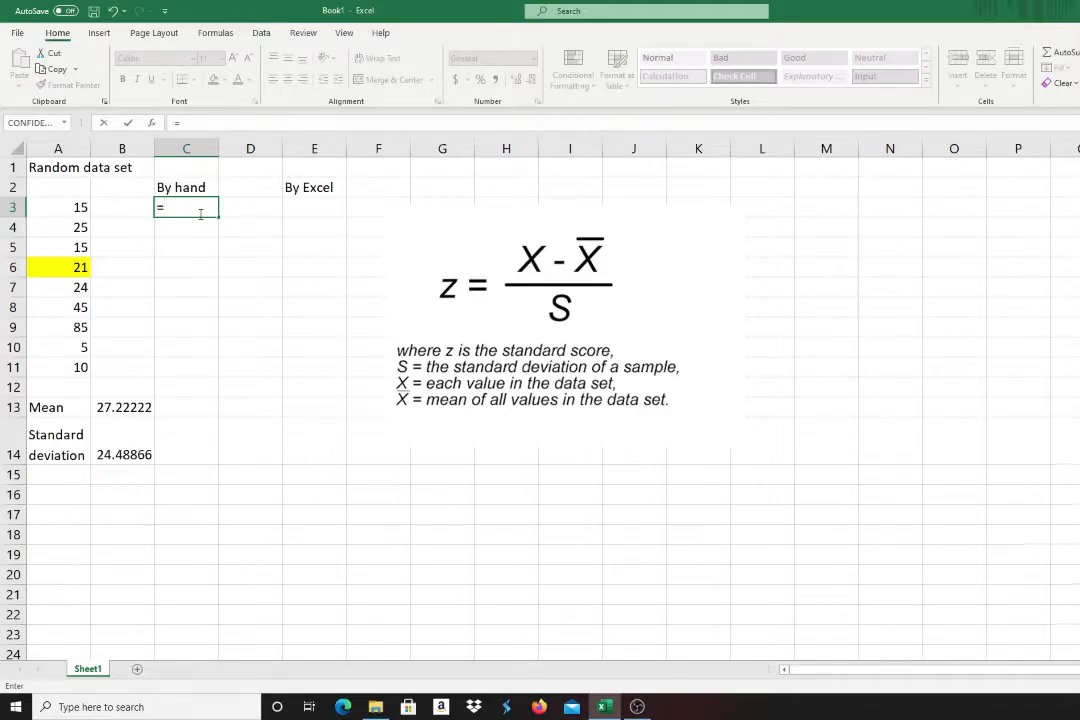
{"action": "type", "text": "("}
{"action": "left_click", "coordinate": [64, 269]}
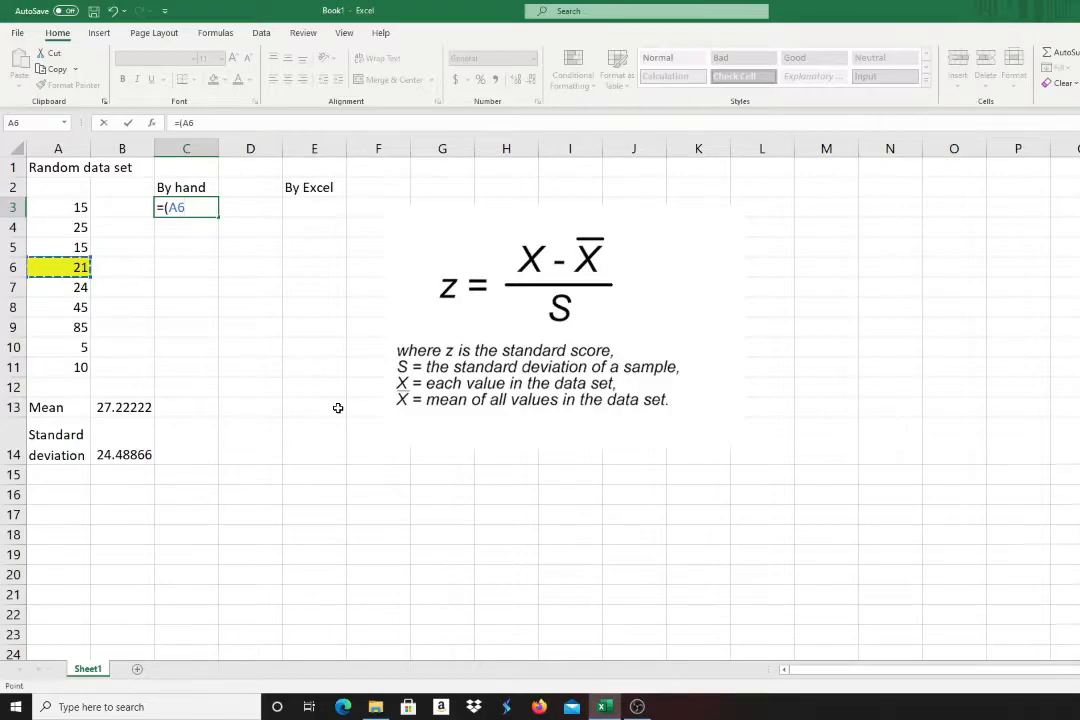
{"action": "type", "text": "-"}
{"action": "left_click", "coordinate": [134, 408]}
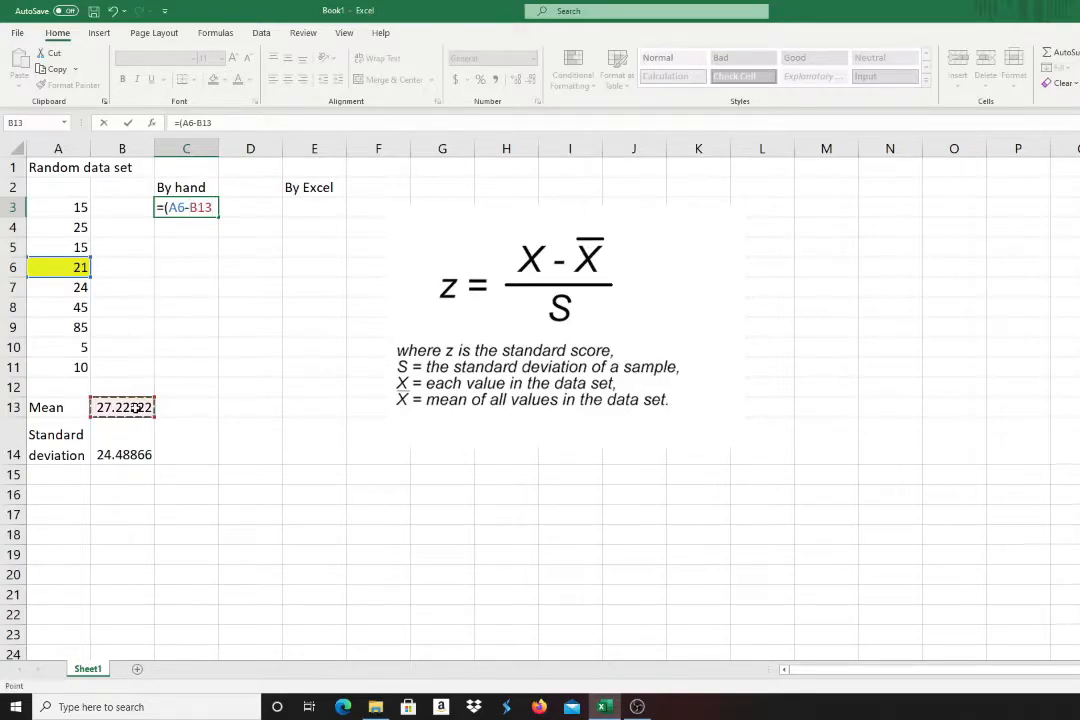
{"action": "type", "text": ")/"}
{"action": "left_click", "coordinate": [130, 442]}
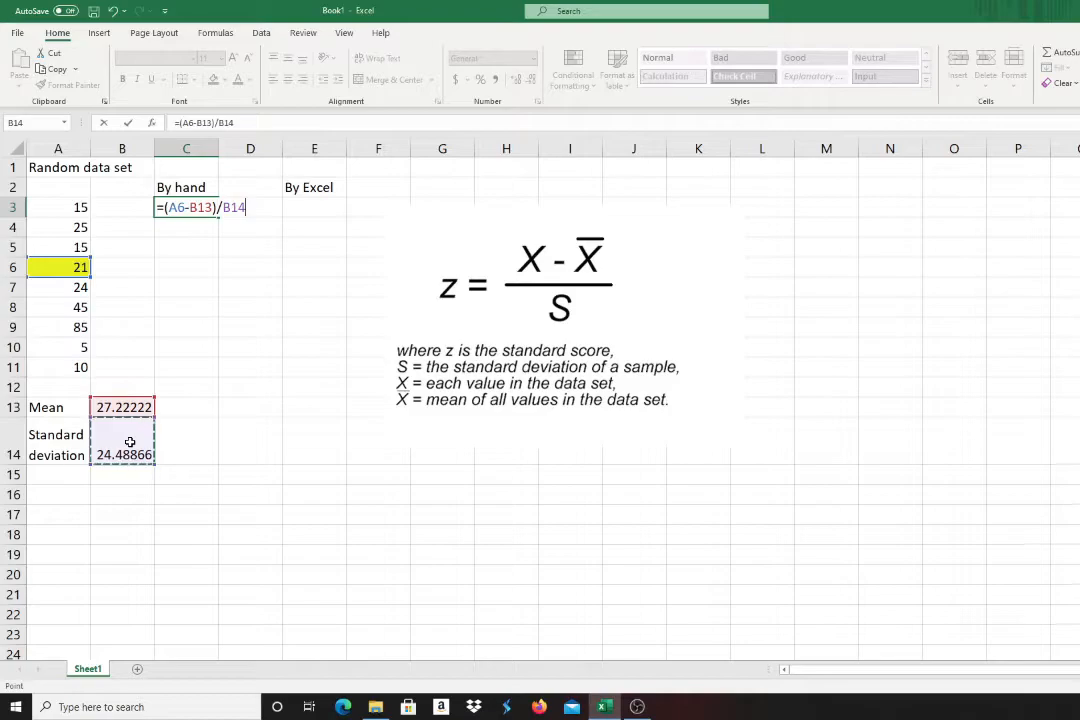
{"action": "key", "text": "Return"}
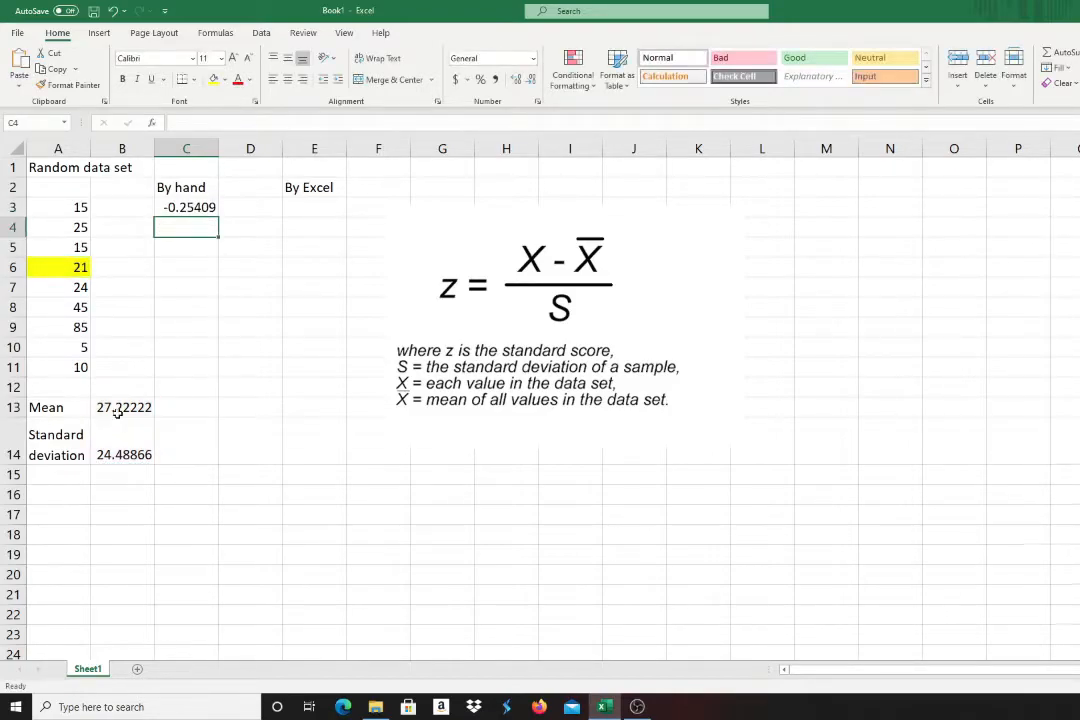
{"action": "left_click", "coordinate": [185, 208]}
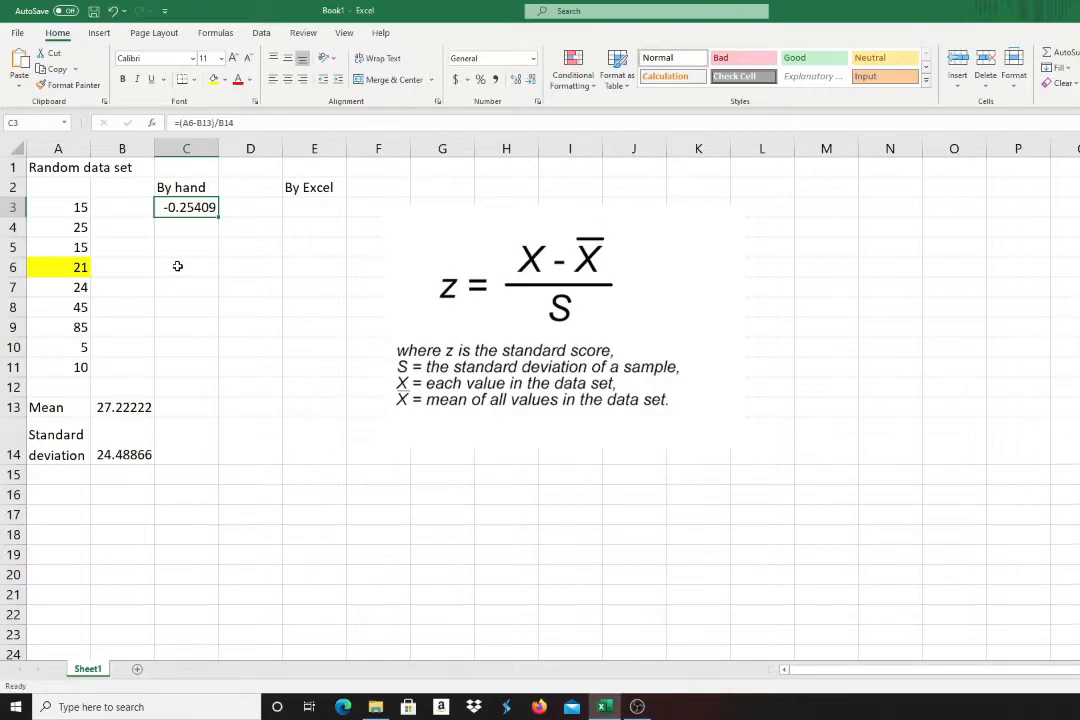
{"action": "left_click", "coordinate": [66, 267]}
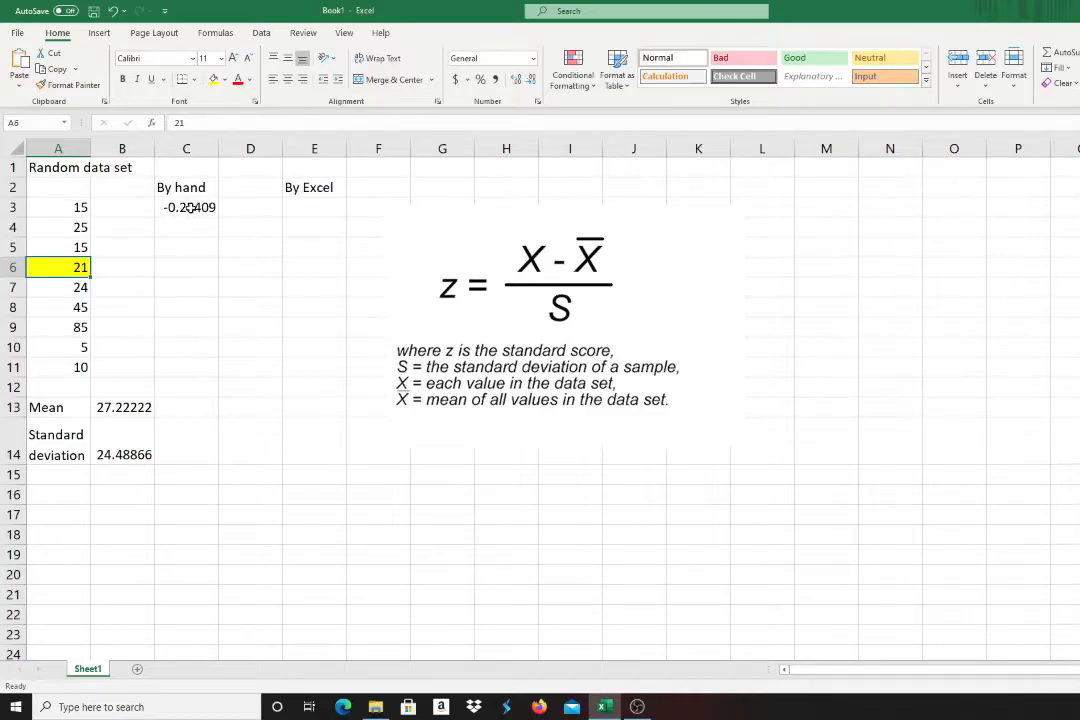
- Calculate the z-score of A6 in E3 under "By Excel" with the function =STANDARDIZE(A6,B13,B14)
{"action": "left_click", "coordinate": [326, 207]}
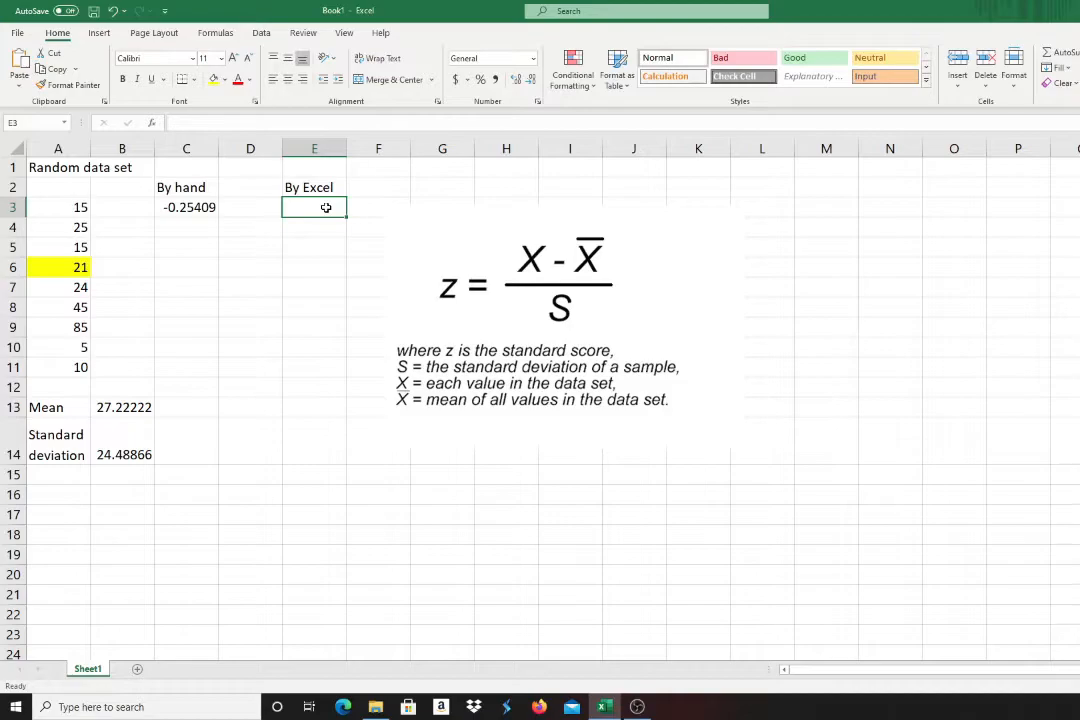
{"action": "type", "text": "="}
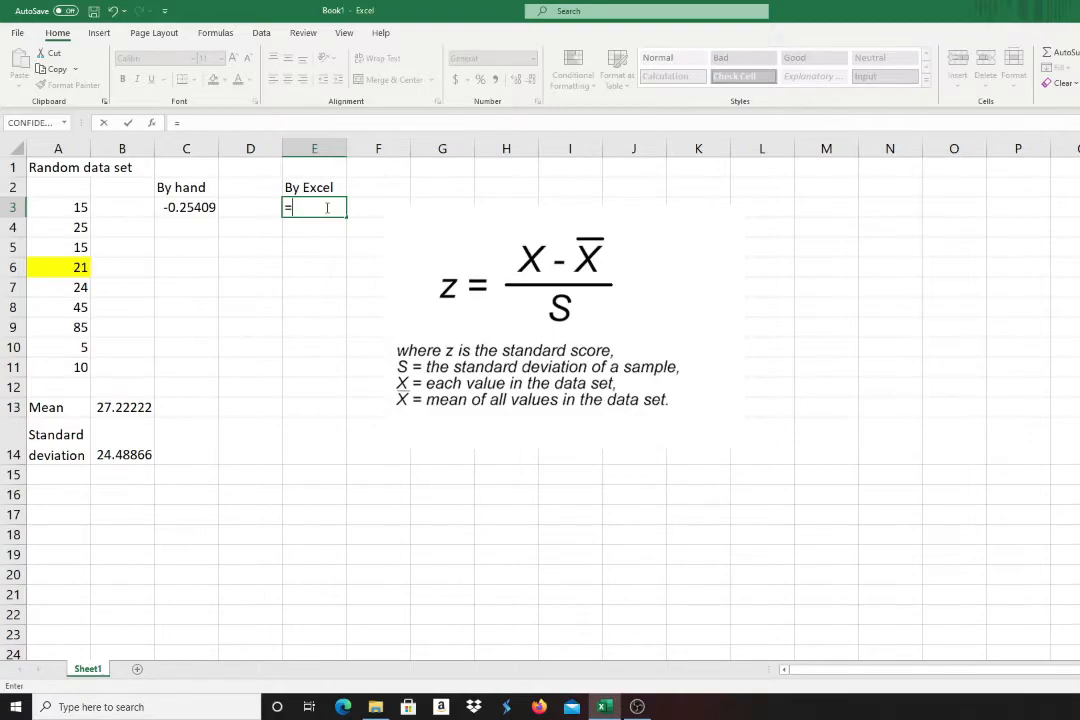
{"action": "type", "text": "standardize"}
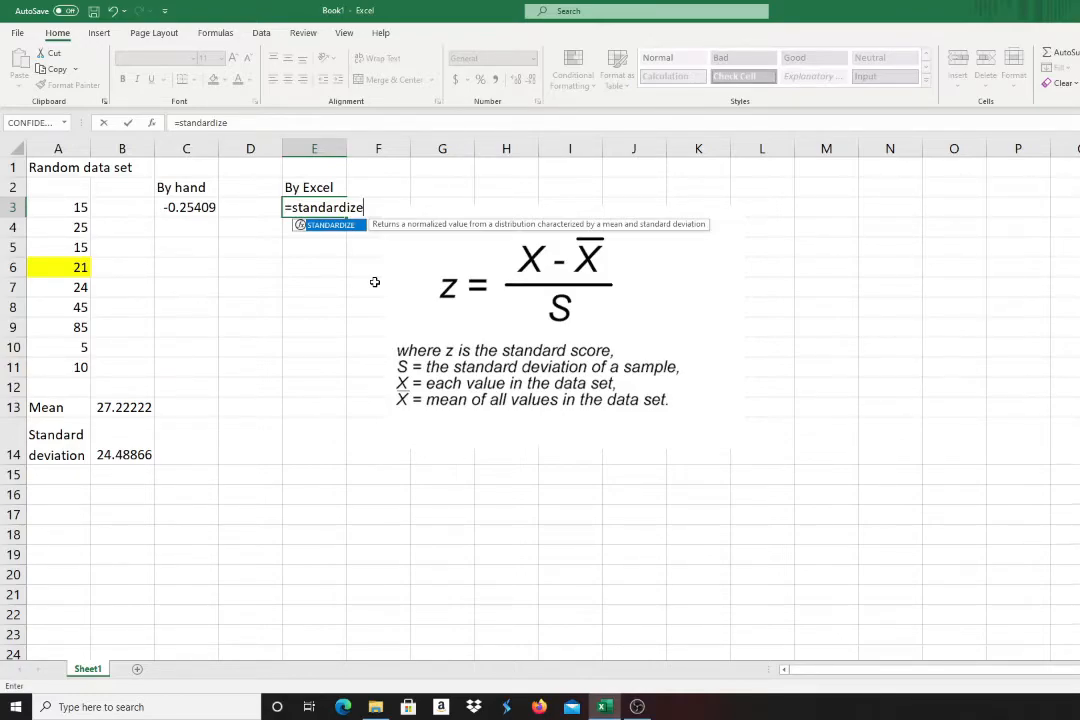
{"action": "type", "text": "("}
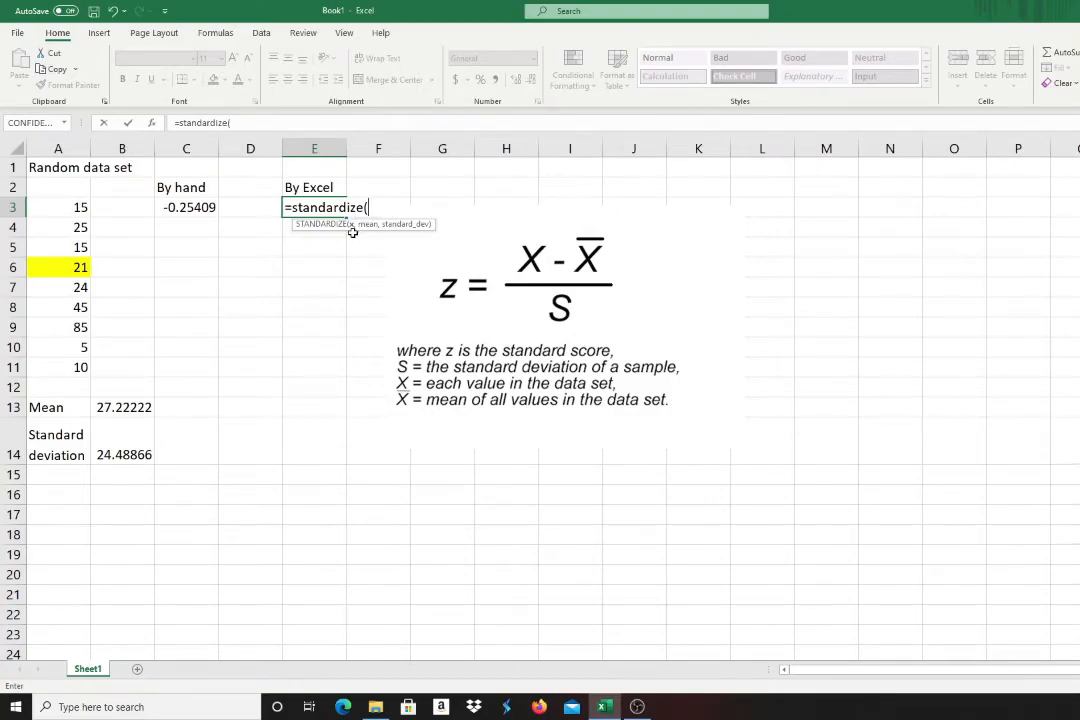
{"action": "left_click", "coordinate": [68, 268]}
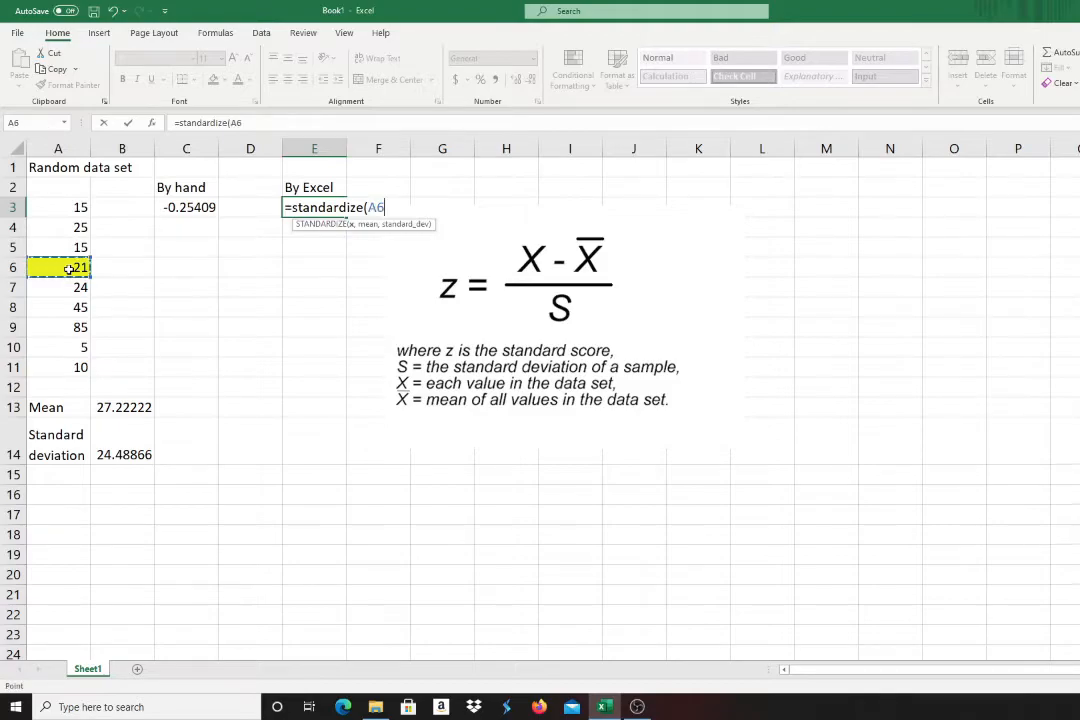
{"action": "type", "text": ","}
{"action": "left_click", "coordinate": [135, 409]}
{"action": "type", "text": ","}
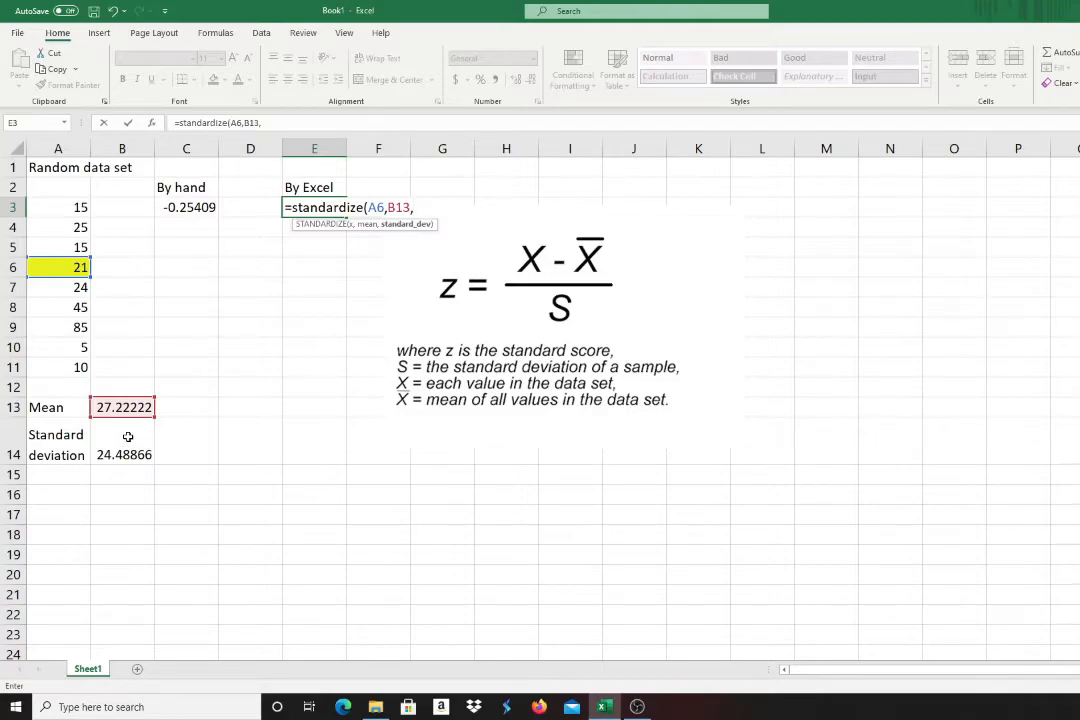
{"action": "left_click", "coordinate": [129, 438]}
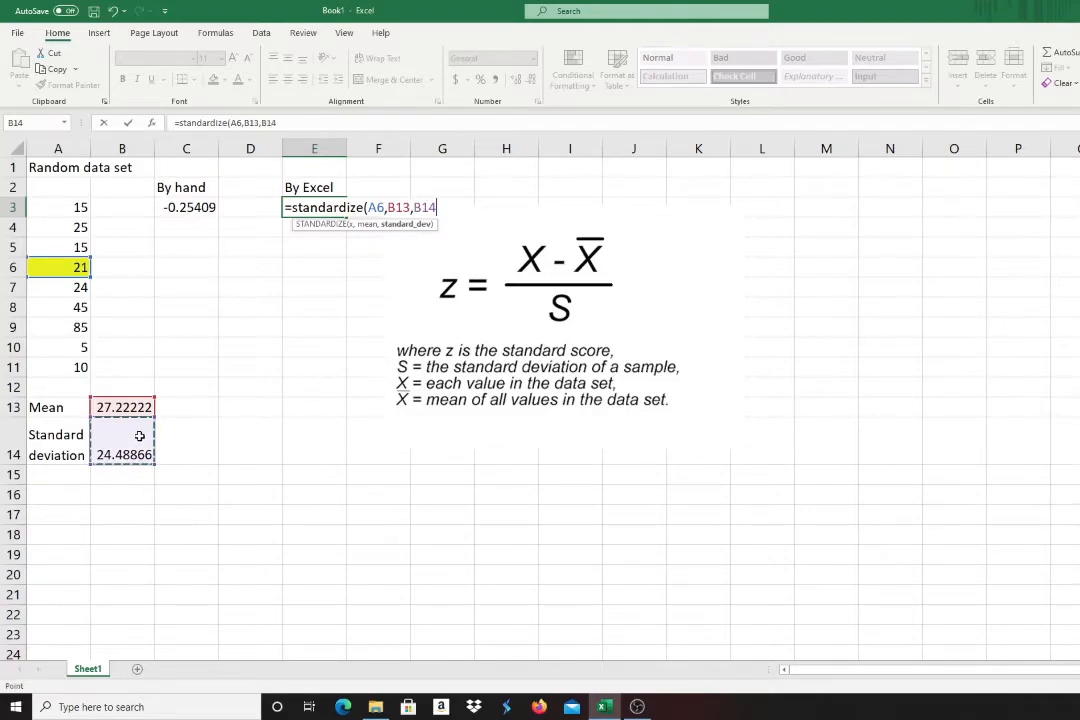
{"action": "type", "text": ")"}
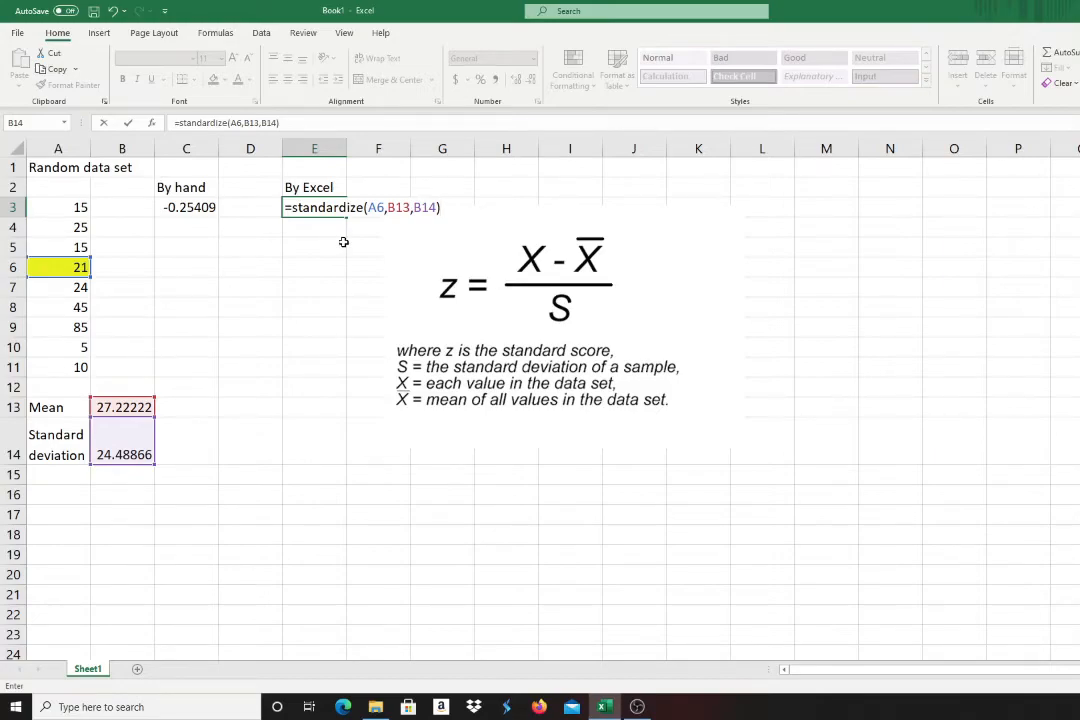
{"action": "key", "text": "Return"}
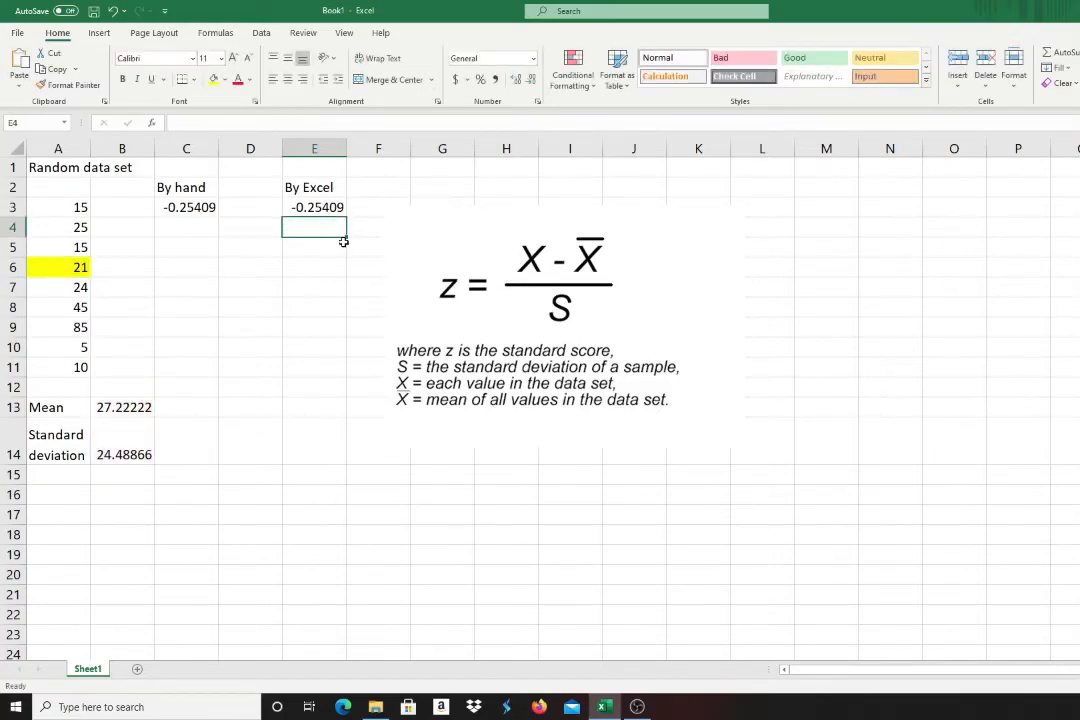
- Compare the formulas and results of the two z-score cells, C3 and E3
{"action": "left_click", "coordinate": [292, 205]}
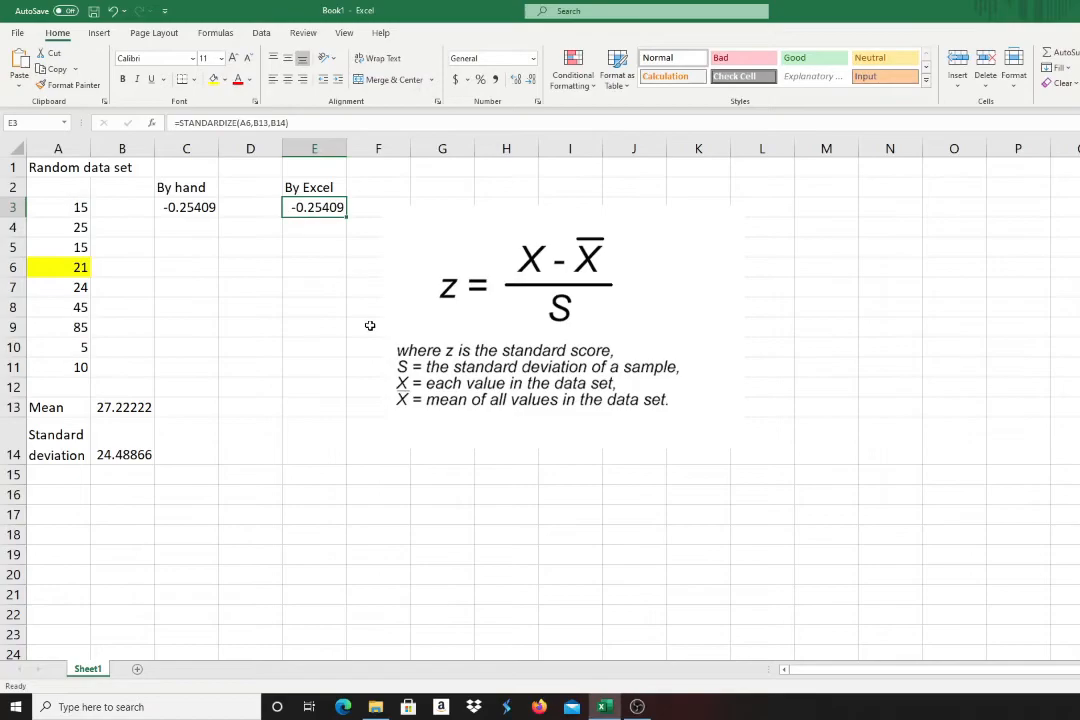
{"action": "left_click", "coordinate": [176, 207]}
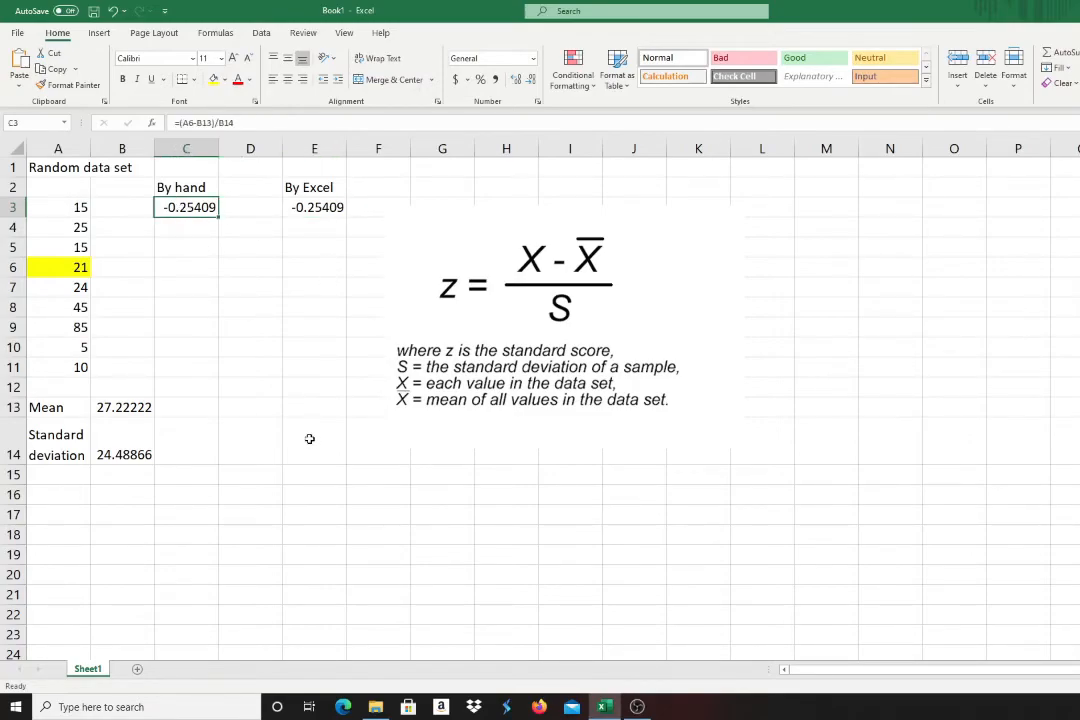
{"action": "left_click", "coordinate": [313, 208]}
{"action": "left_click", "coordinate": [205, 205]}
{"action": "left_click", "coordinate": [321, 212]}
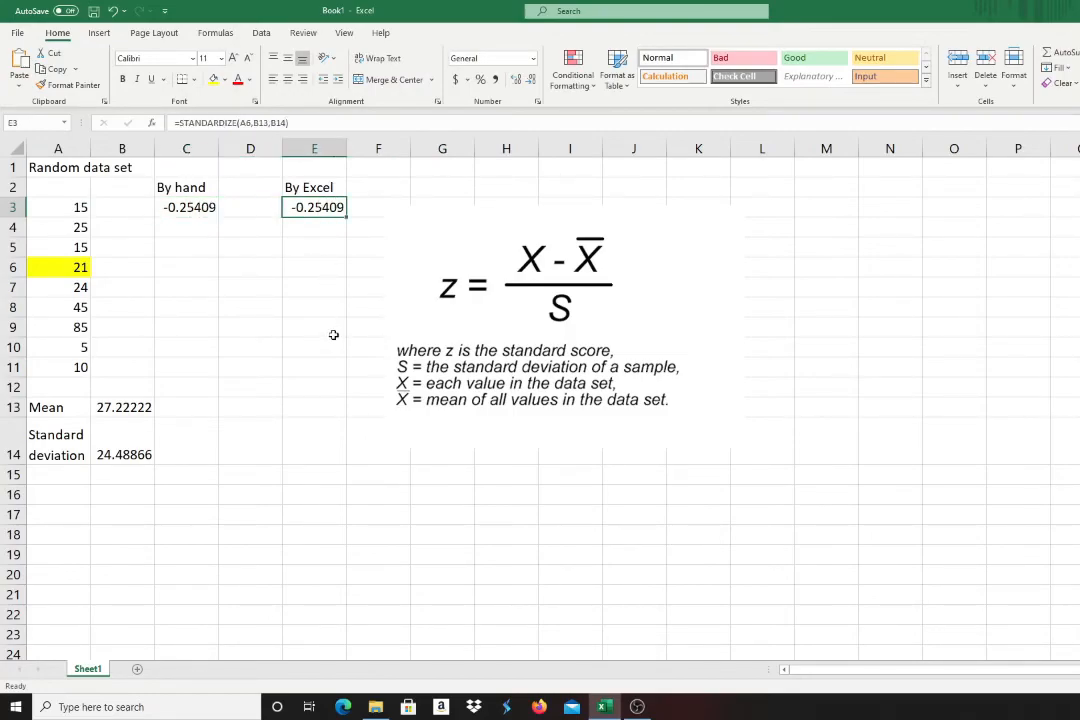